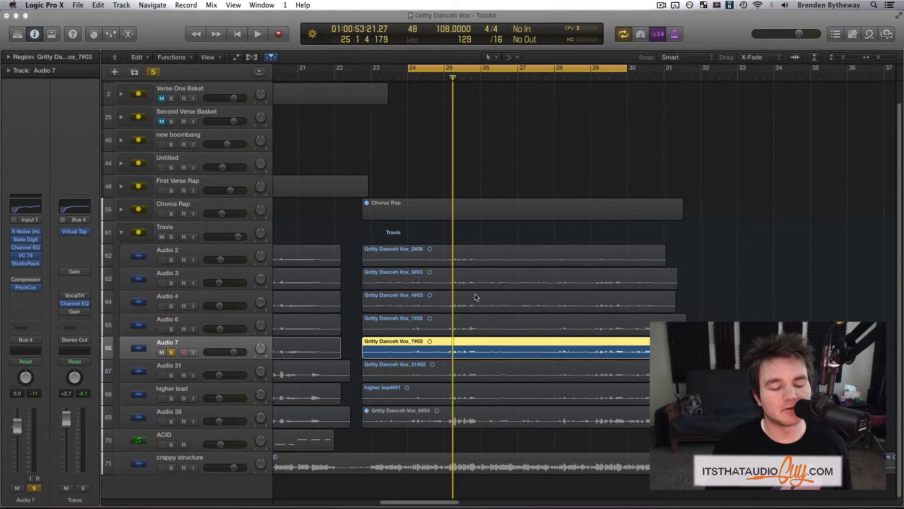
Step: Play the soloed Audio 7 vocal from the start of the cycle range to hear it without sends
click(483, 220)
key(space)
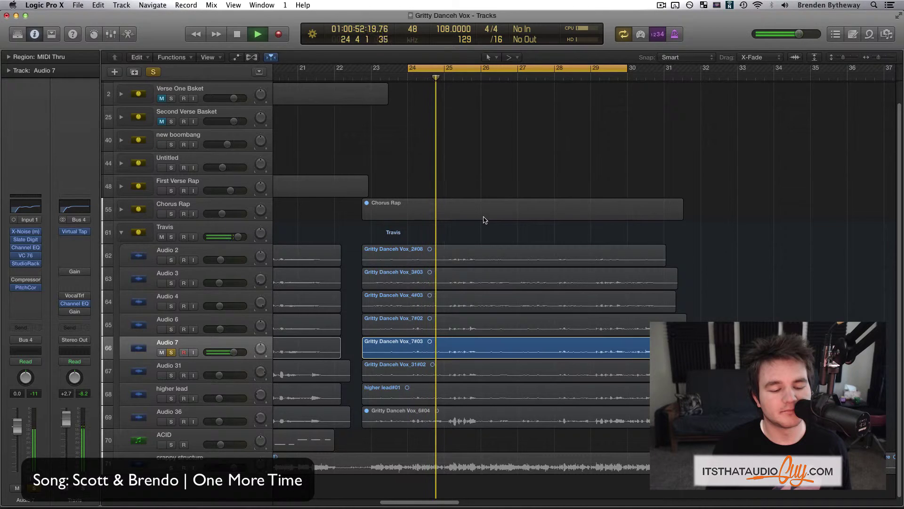
key(space)
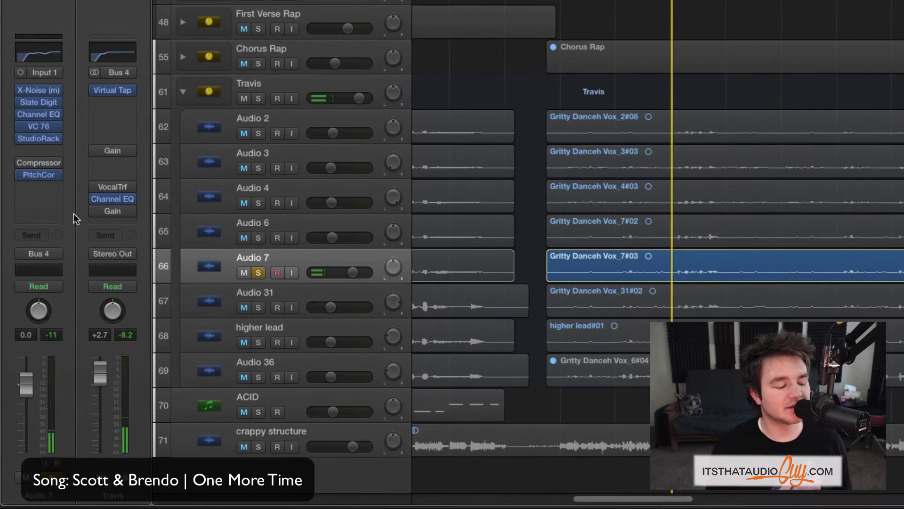
Step: Add a send from the Audio 7 channel strip to the unused Bus 37
click(26, 236)
mouse_move(60, 315)
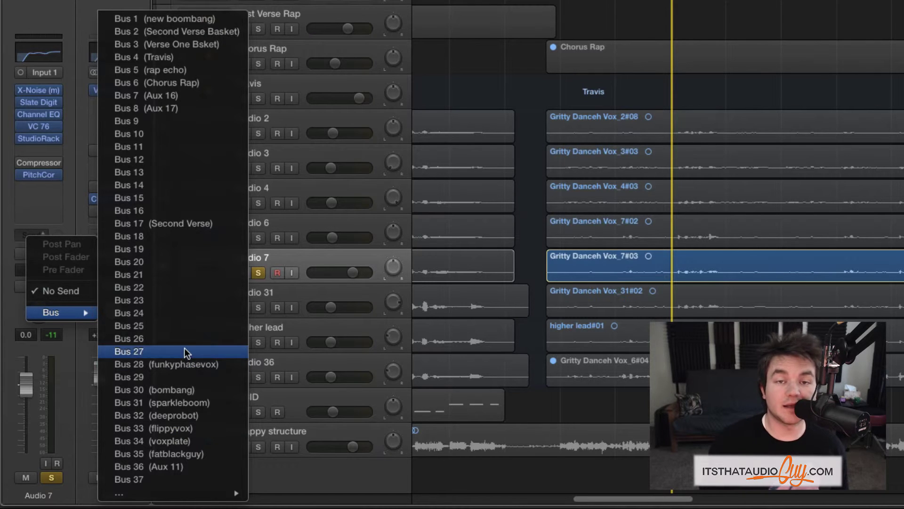
click(165, 477)
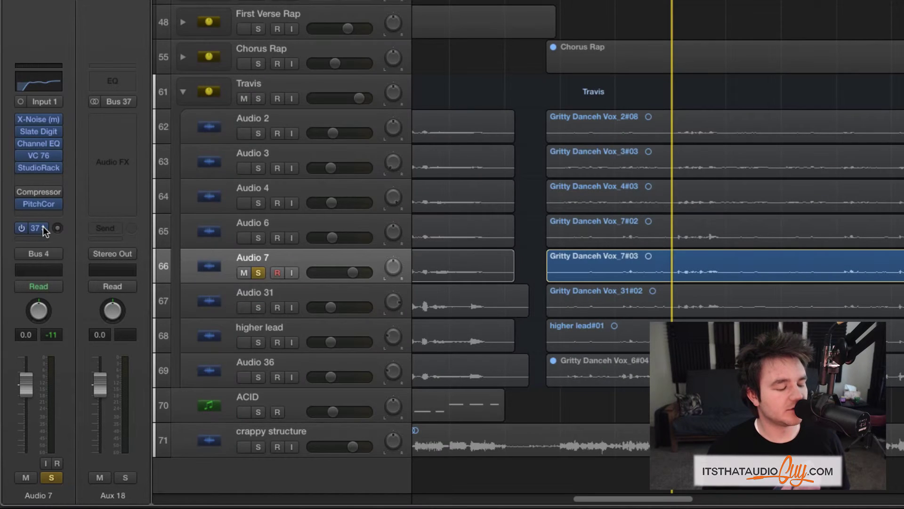
Step: Reroute Audio 7's Bus 37 send to Bus 30 (bombang) and set its level to about -16.0 dB
click(35, 228)
mouse_move(89, 322)
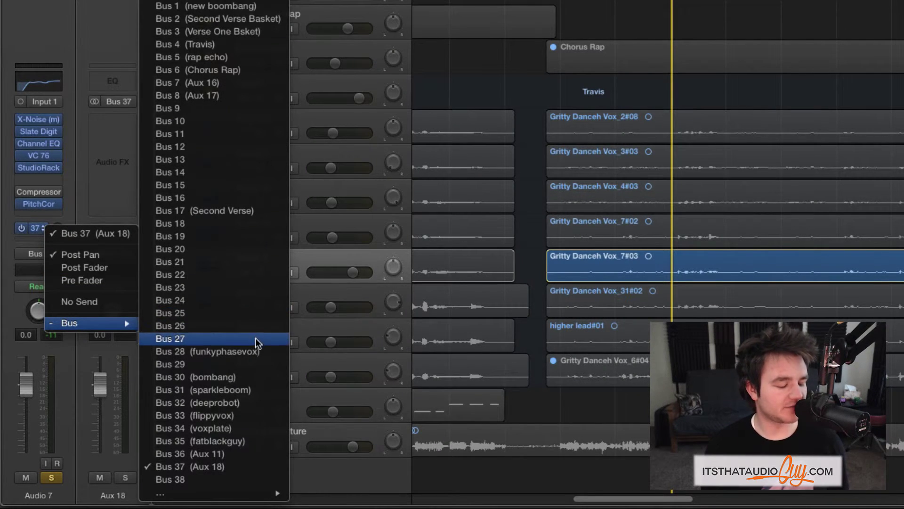
click(253, 379)
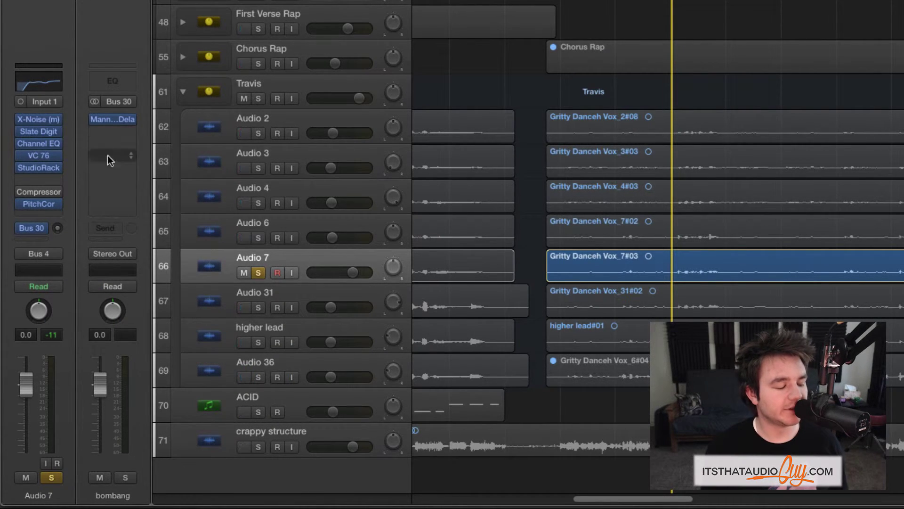
mouse_move(57, 228)
mouse_down()
mouse_move(58, 235)
mouse_move(57, 222)
mouse_up()
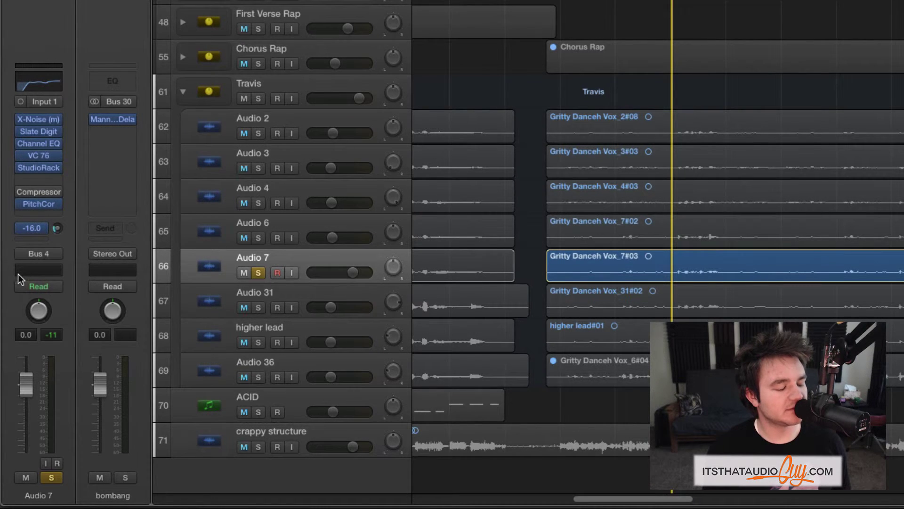
Step: Add a second send on Audio 7 to Bus 31 (sparkleboom) at about -15.8 dB
click(38, 239)
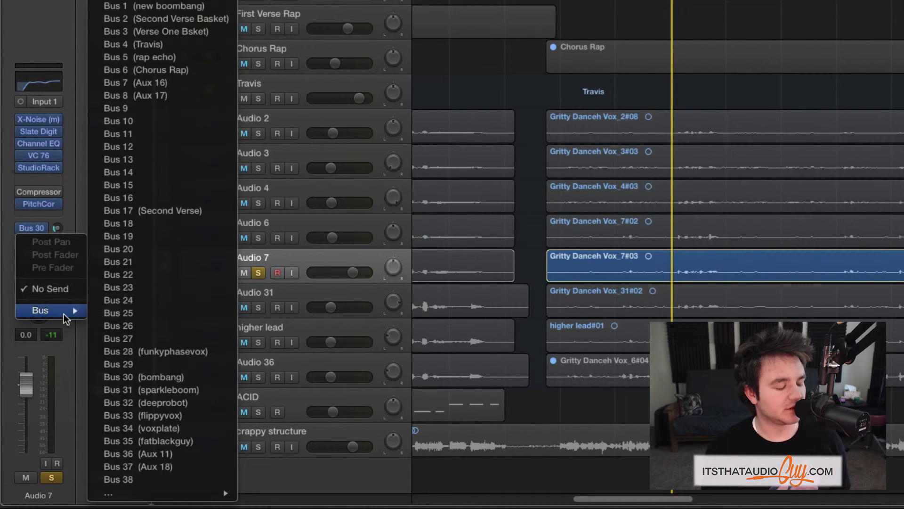
click(119, 392)
drag(57, 228, 57, 221)
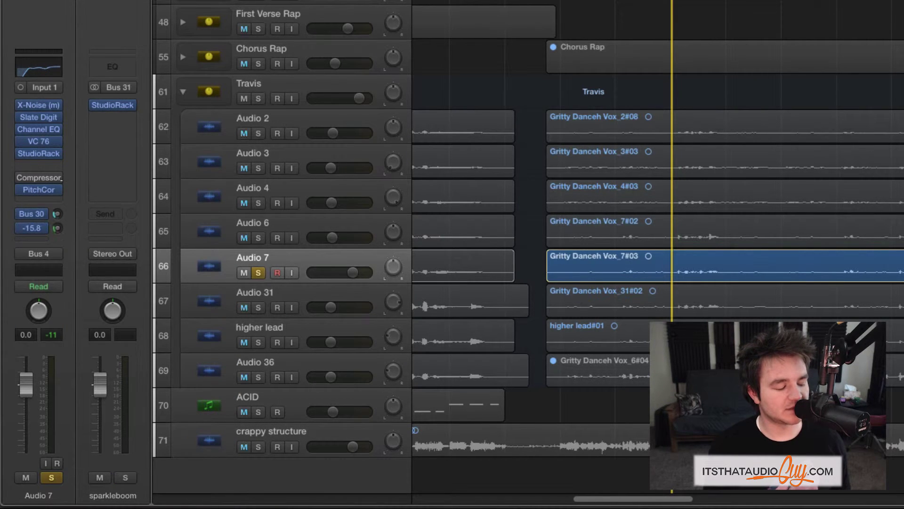
Step: During playback, lower Audio 7's Bus 31 send to about -23.5 dB
key(space)
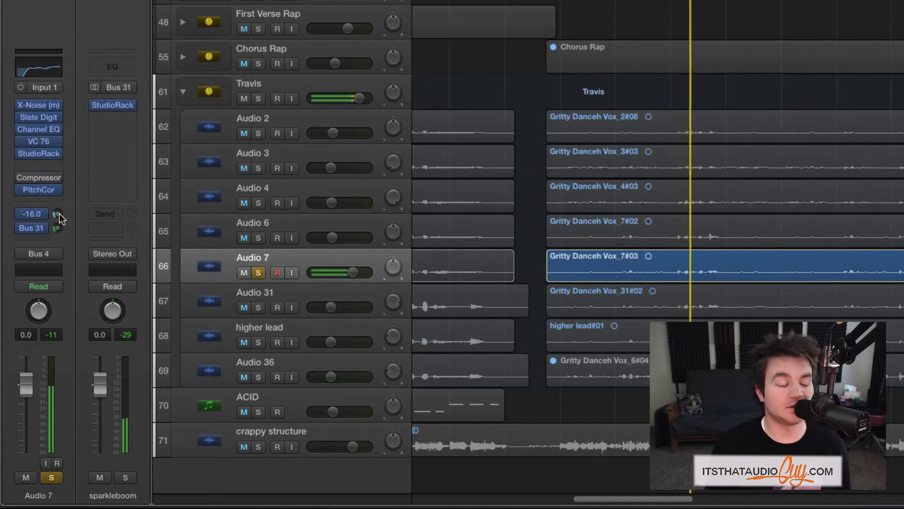
click(57, 213)
click(57, 228)
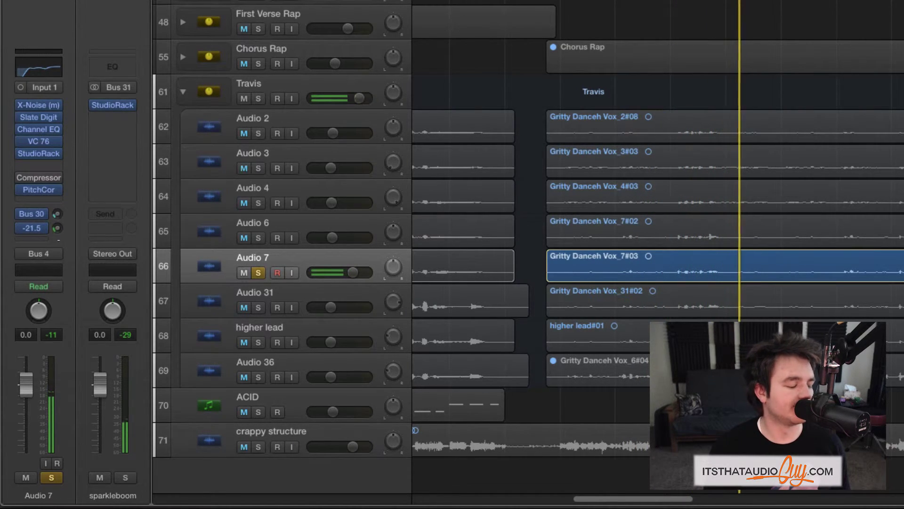
drag(56, 226, 56, 234)
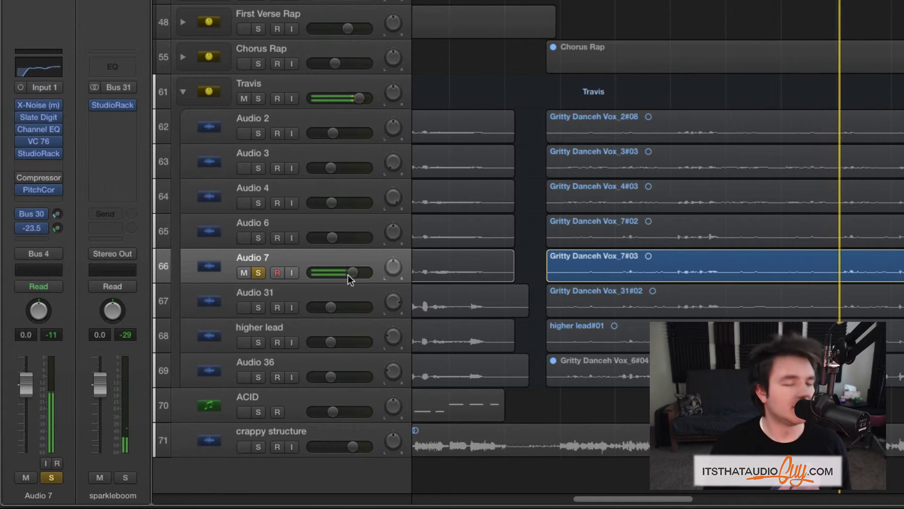
Step: Listen to Audio 6 soloed on its own, and solo Audio 7 again alongside it
click(301, 225)
click(259, 237)
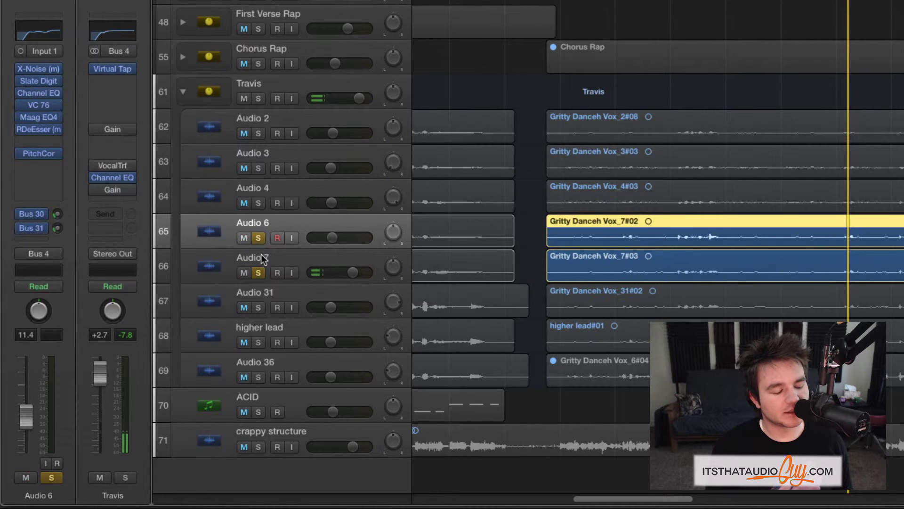
click(257, 272)
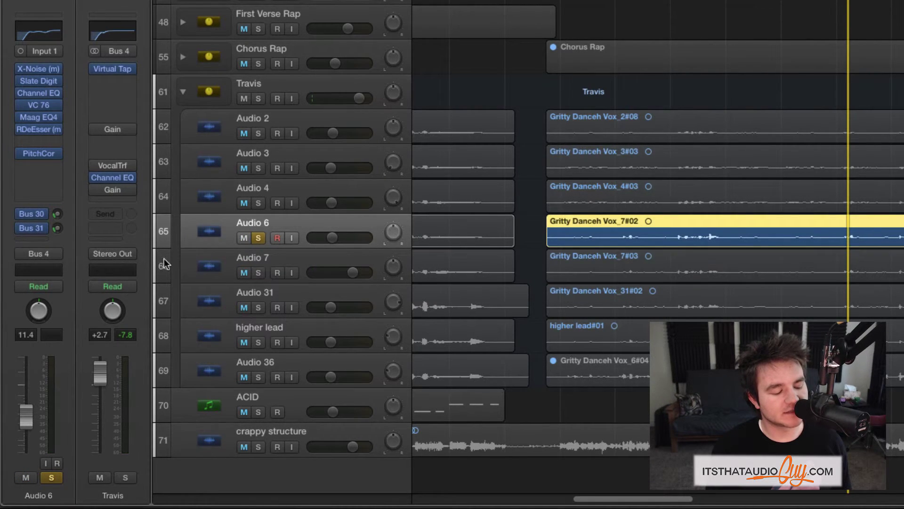
key(space)
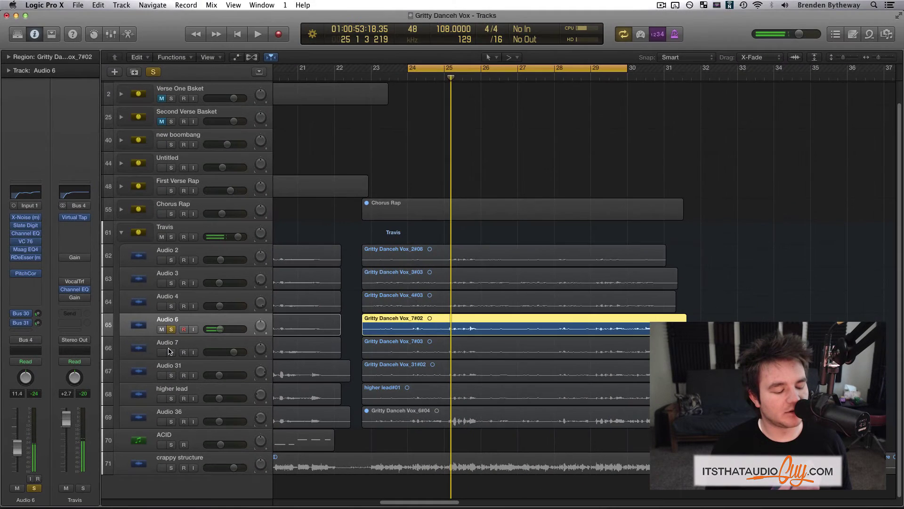
click(258, 273)
click(171, 349)
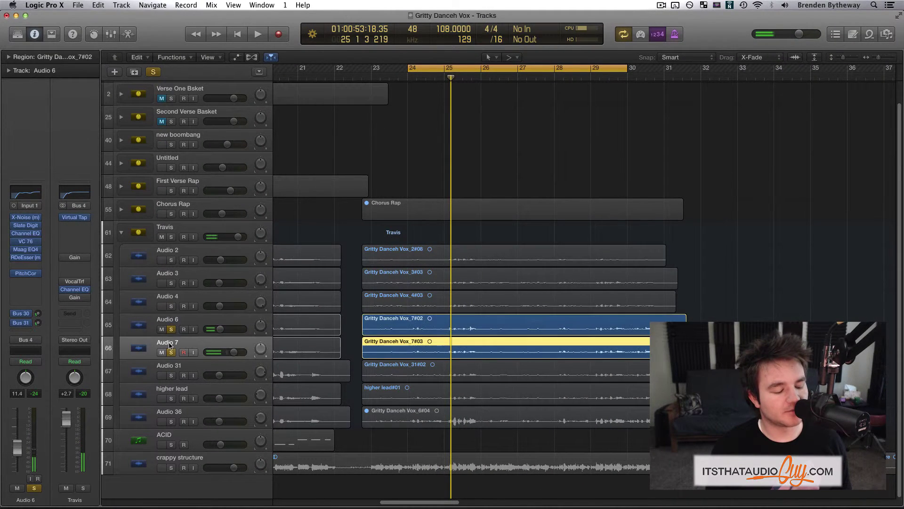
Step: Show the aux behind Audio 7's Bus 30 send, view its MannyM Delay plug-in settings, and close the plug-in
click(24, 314)
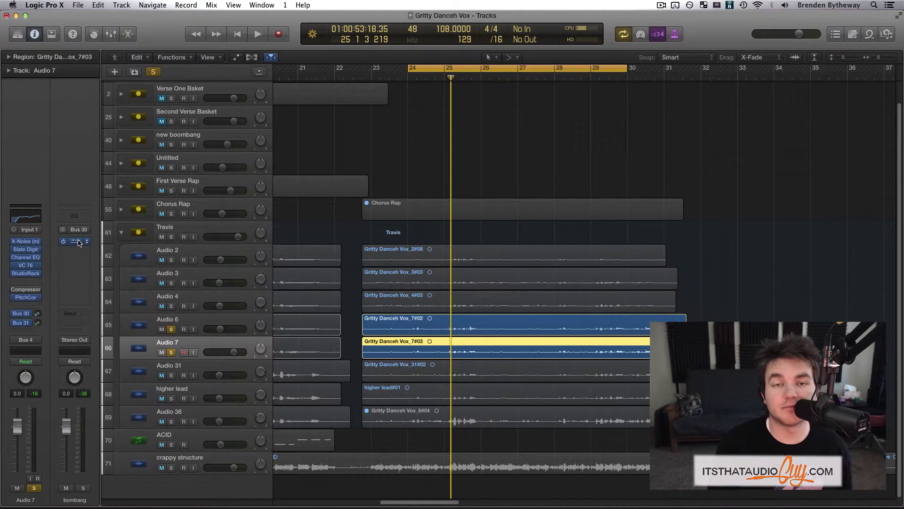
click(79, 241)
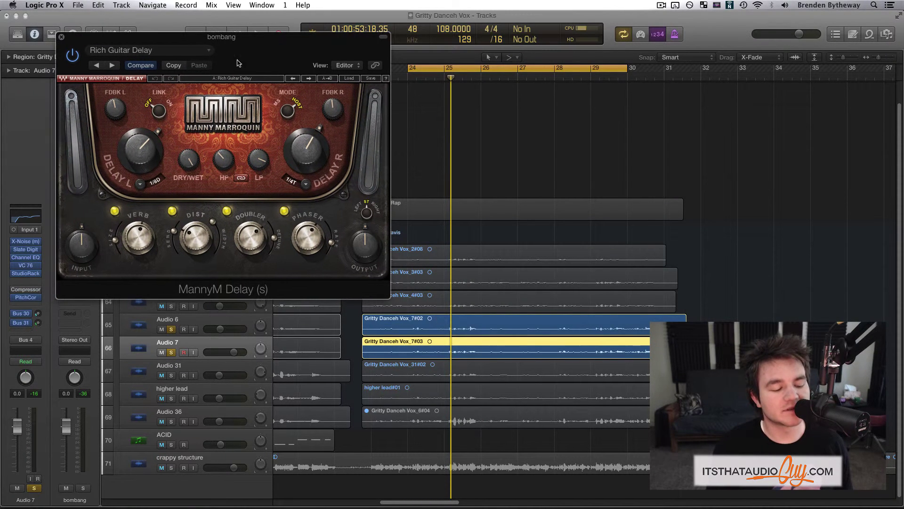
key(super+w)
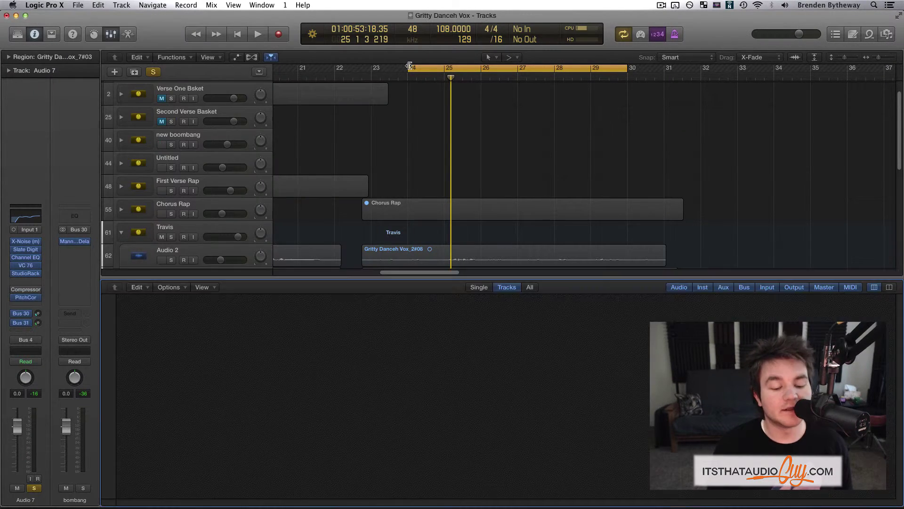
Step: Create a track in the arrangement for the bombang aux channel strip from the enlarged mixer, and hide the mixer
key(x)
drag(576, 274, 576, 92)
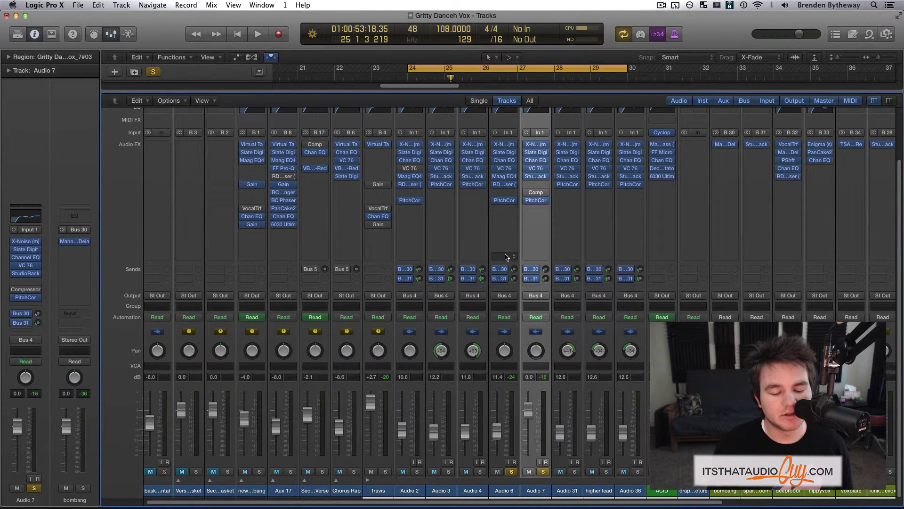
scroll(506, 256, right, 5)
scroll(507, 257, right, 5)
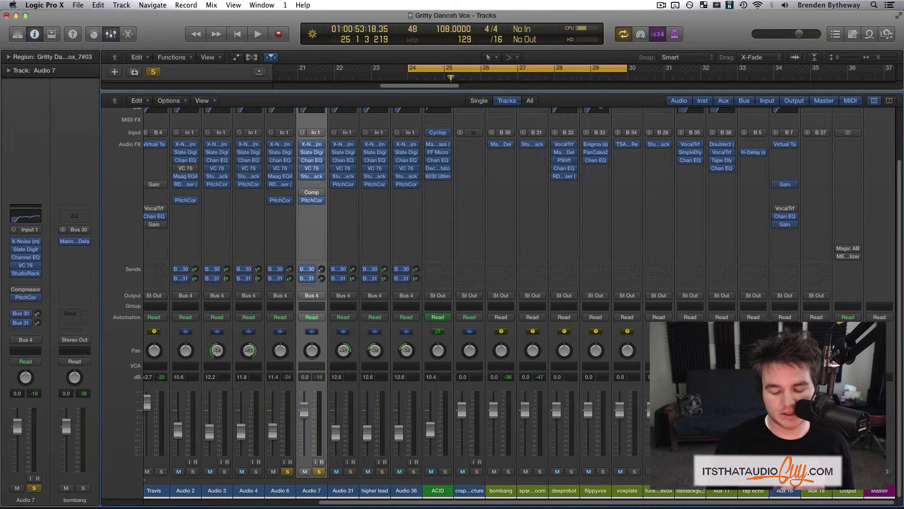
click(501, 333)
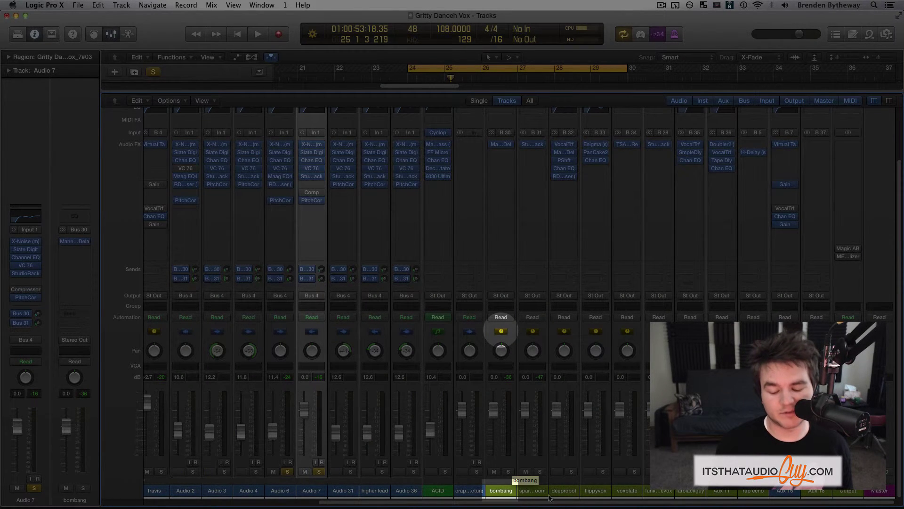
mouse_move(500, 146)
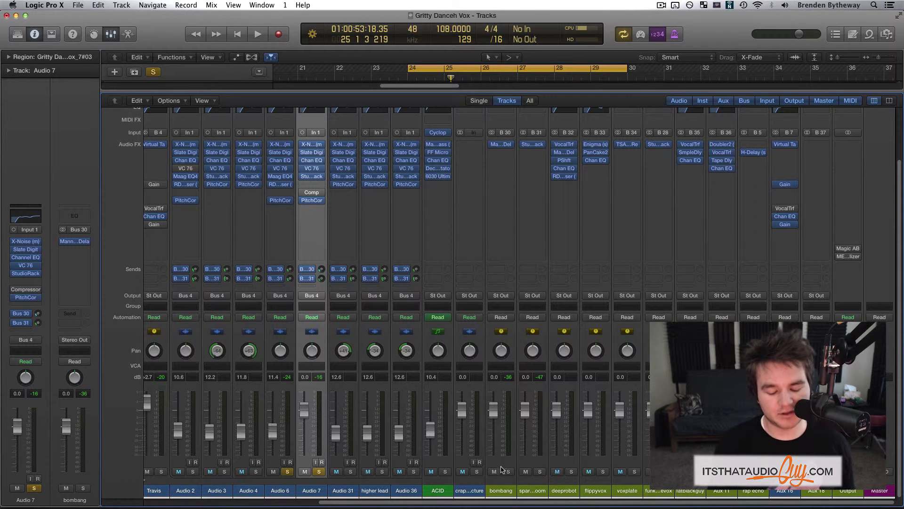
right_click(500, 490)
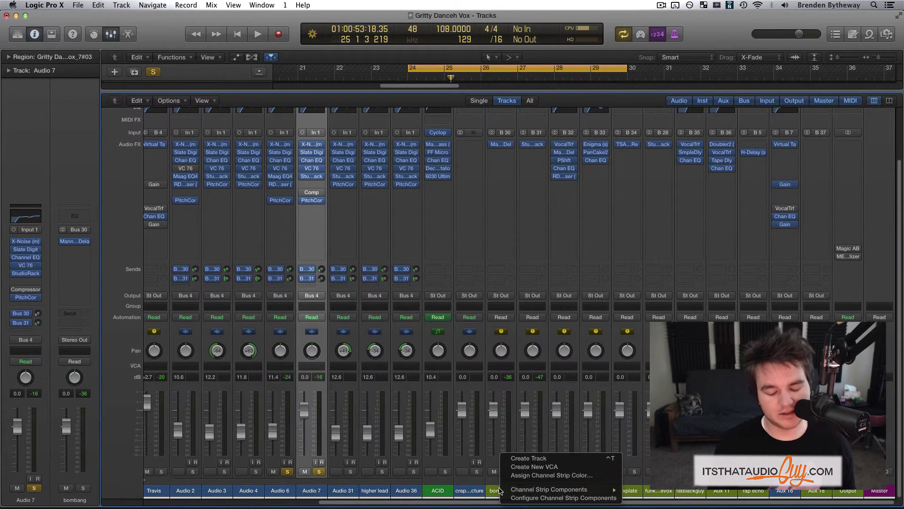
click(521, 459)
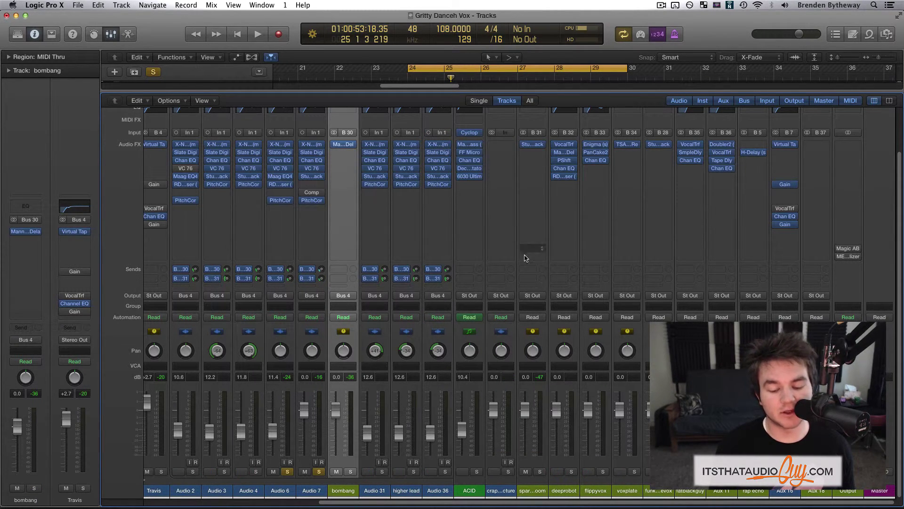
key(x)
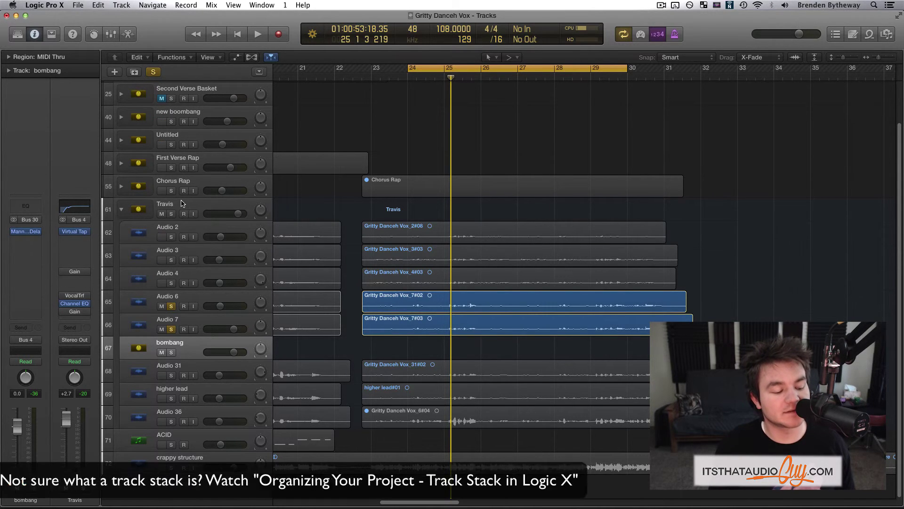
Step: Inspect the expanded track stack's bus input and the output routing of its Audio 2 through Audio 6 tracks
click(185, 229)
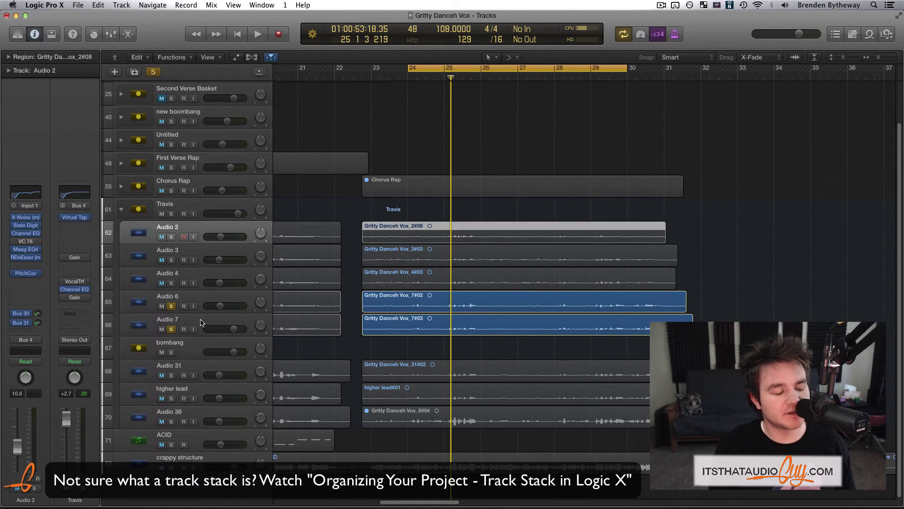
shift+click(202, 321)
click(166, 206)
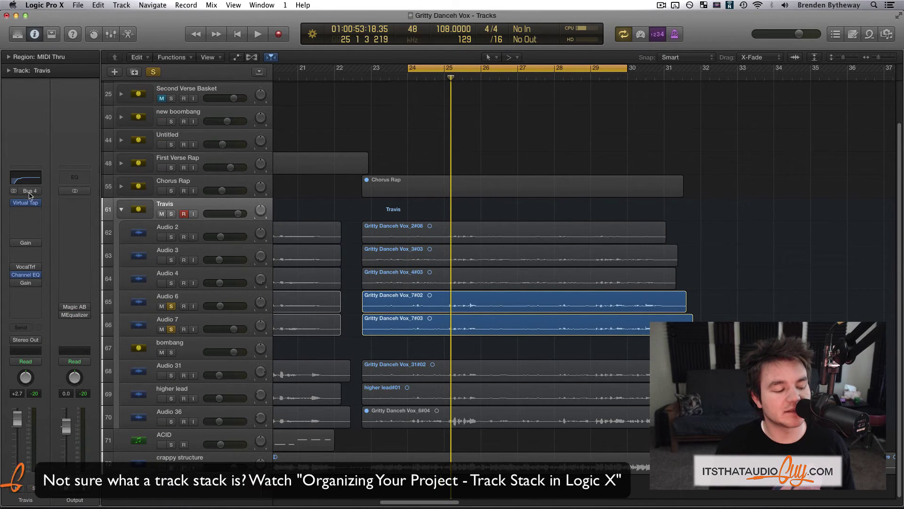
click(192, 226)
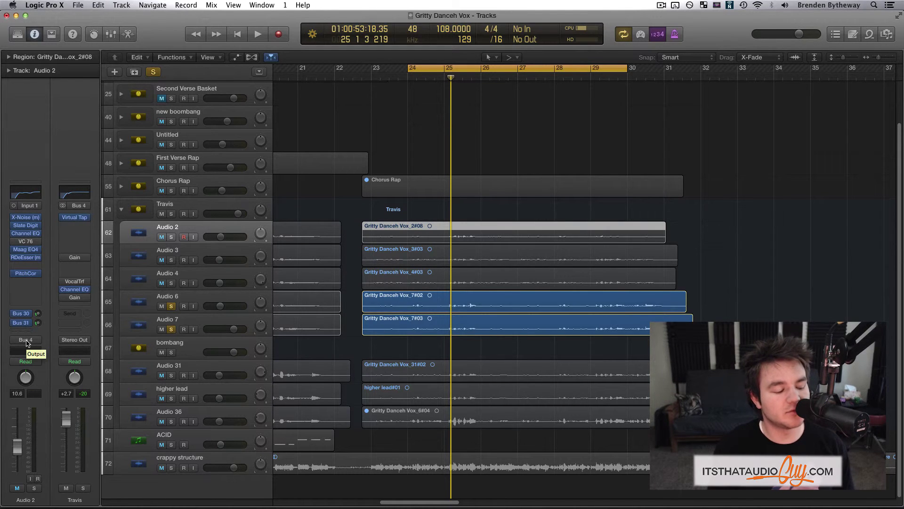
key(Down)
key(Down)
key(Down)
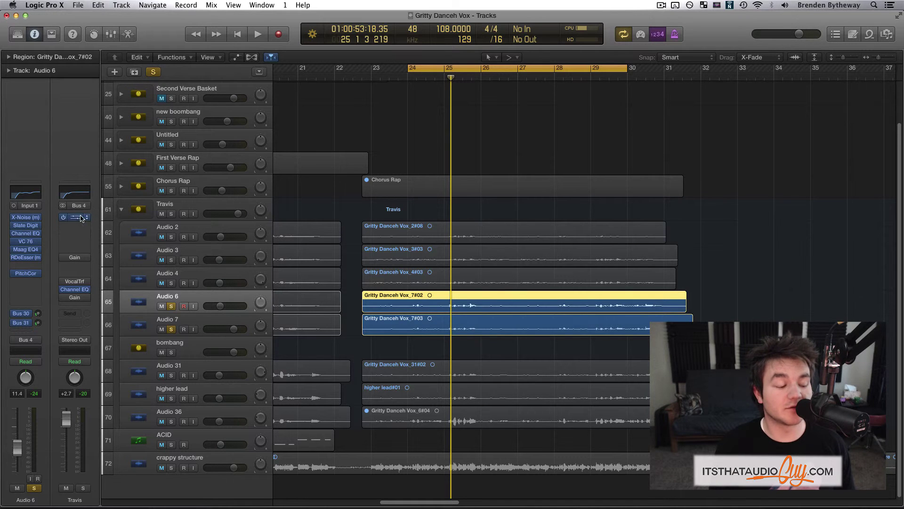
Step: Collapse the expanded vocal track stack so its subtracks are hidden
click(120, 208)
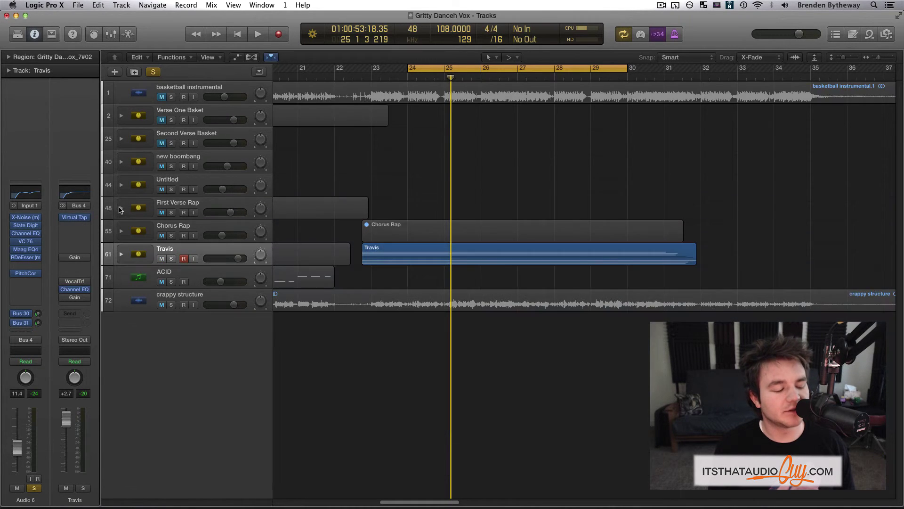
click(121, 254)
click(121, 254)
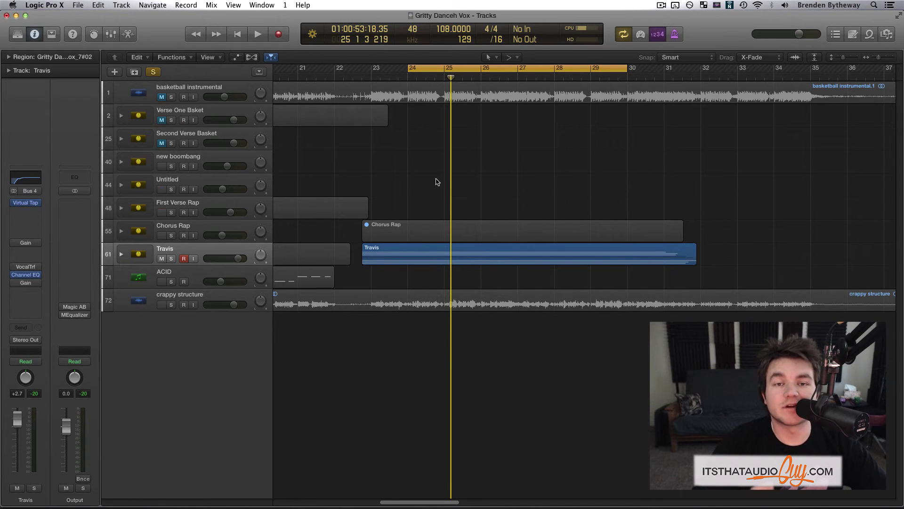
key(ctrl+alt+super+m)
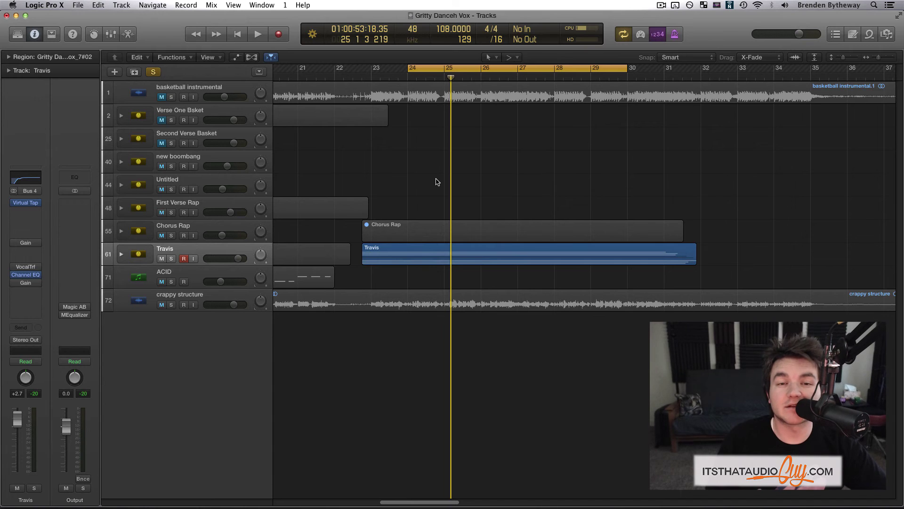
key(ctrl+alt+super+m)
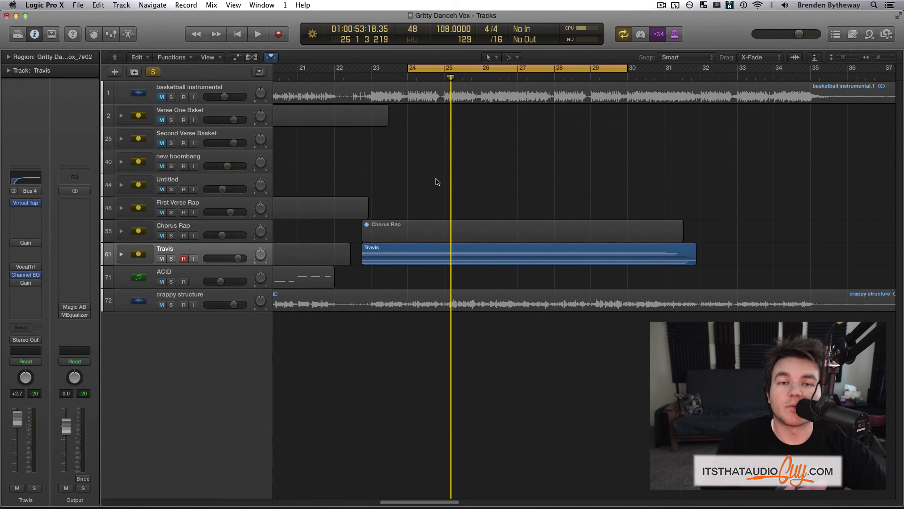
key(ctrl+alt+super+m)
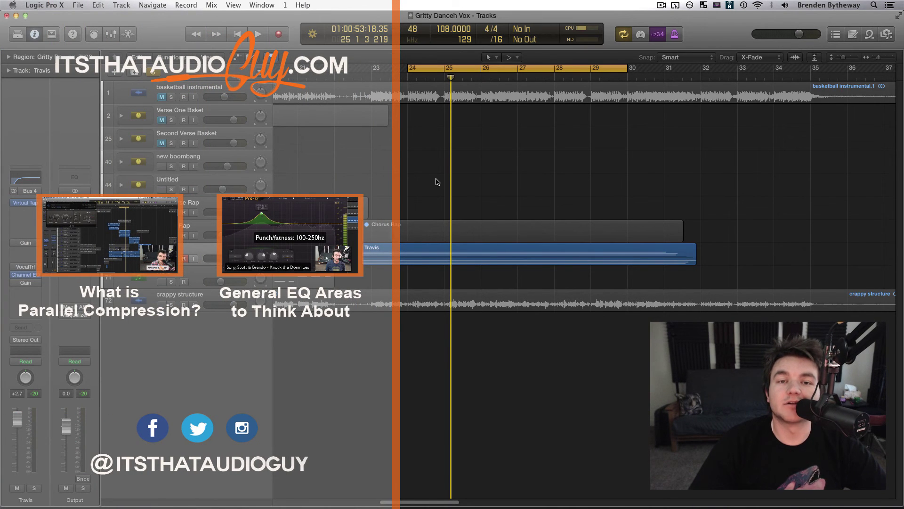
key(super+z)
key(super+shift+z)
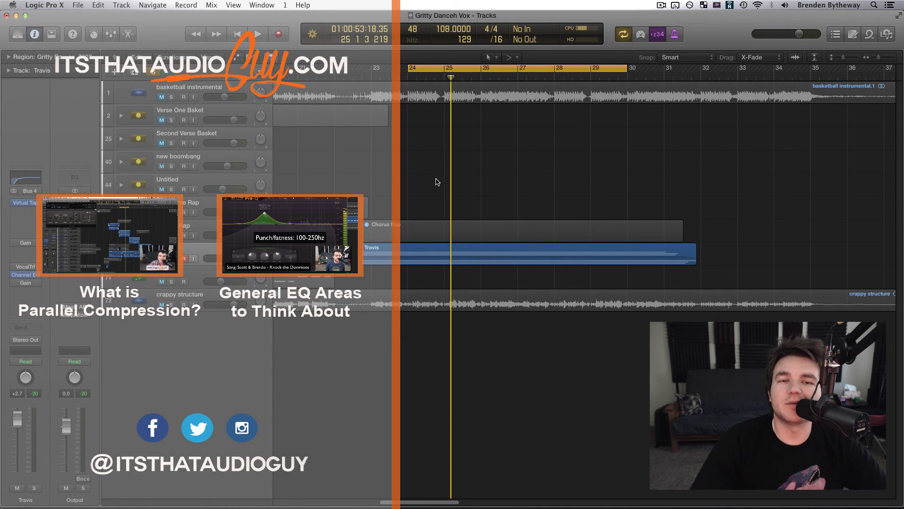
key(super+shift+z)
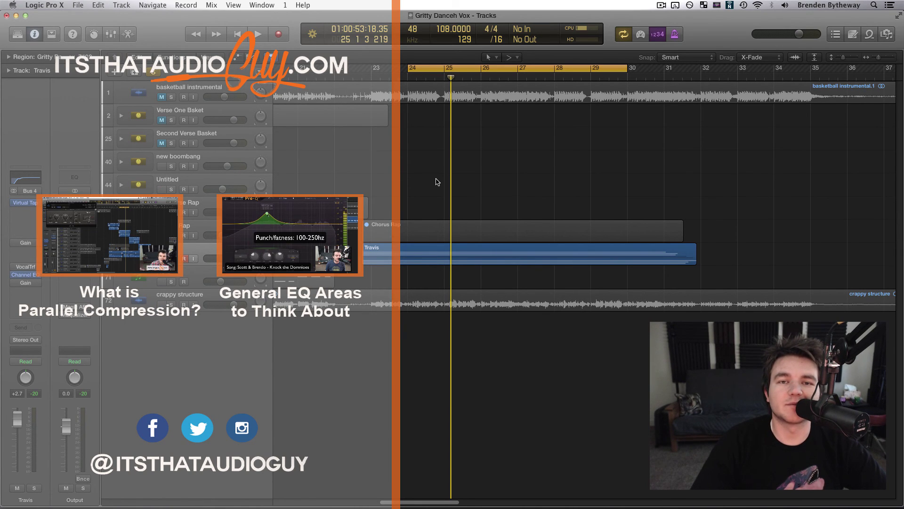